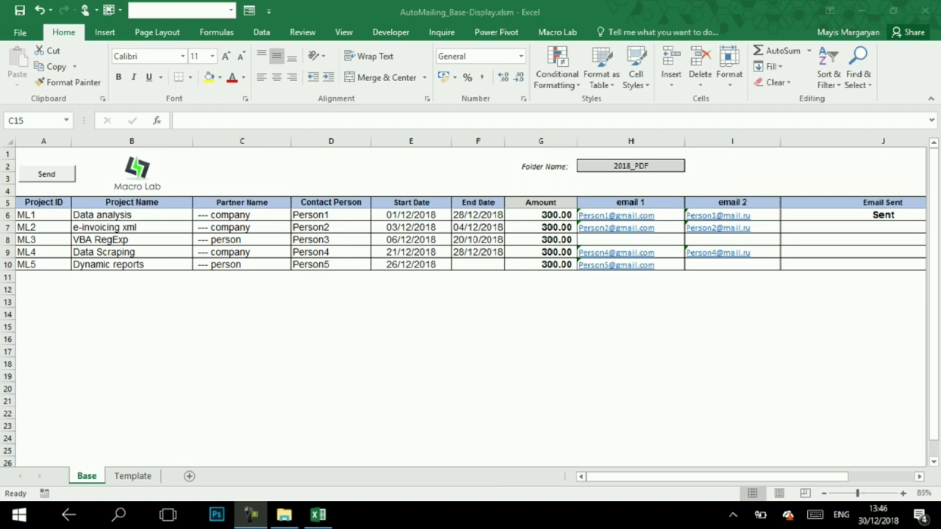
Look over the invoice layout on the Template sheet, including the payment note at its end, and return to the Base sheet.
left_click(132, 476)
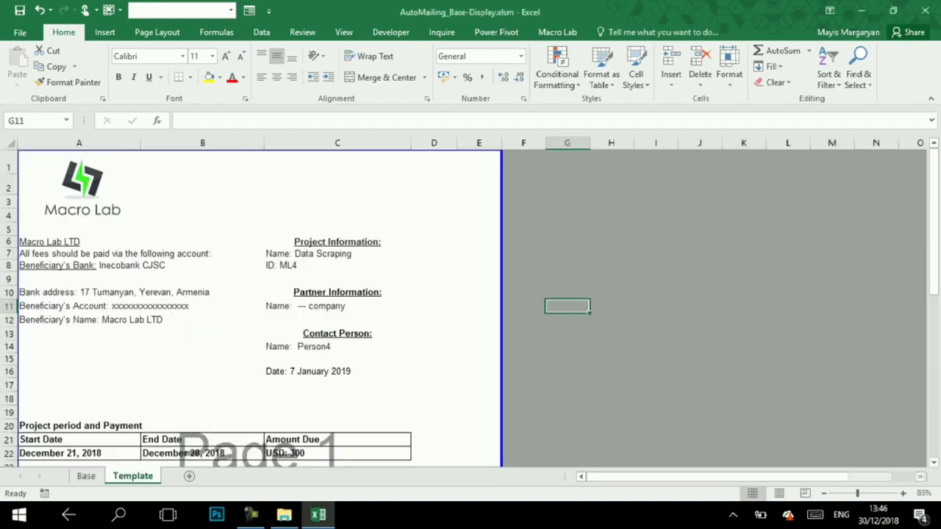
scroll(470, 309, "down", 4)
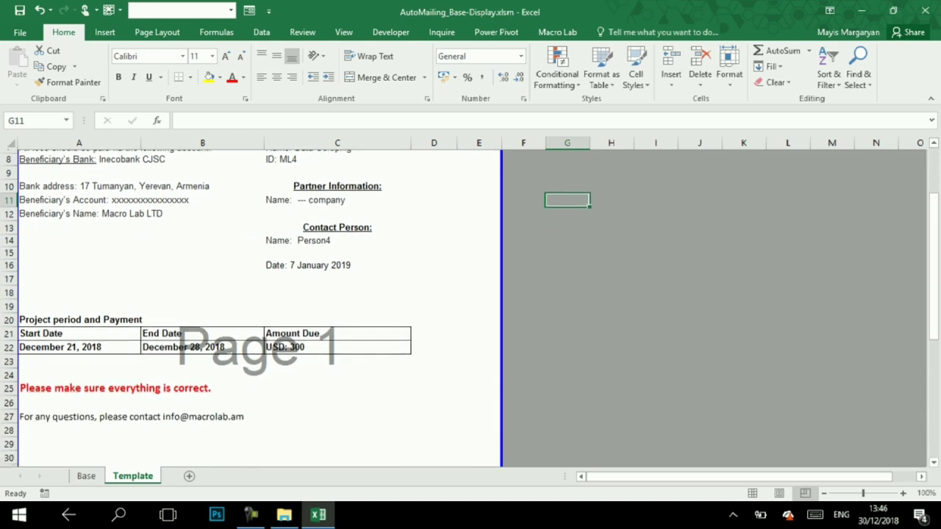
scroll(258, 309, "up", 4)
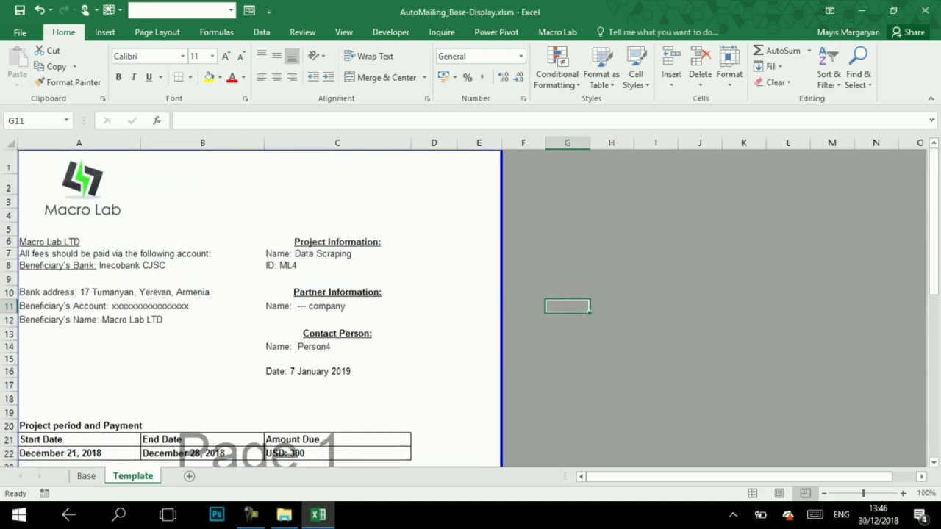
key("ctrl+Page_Up")
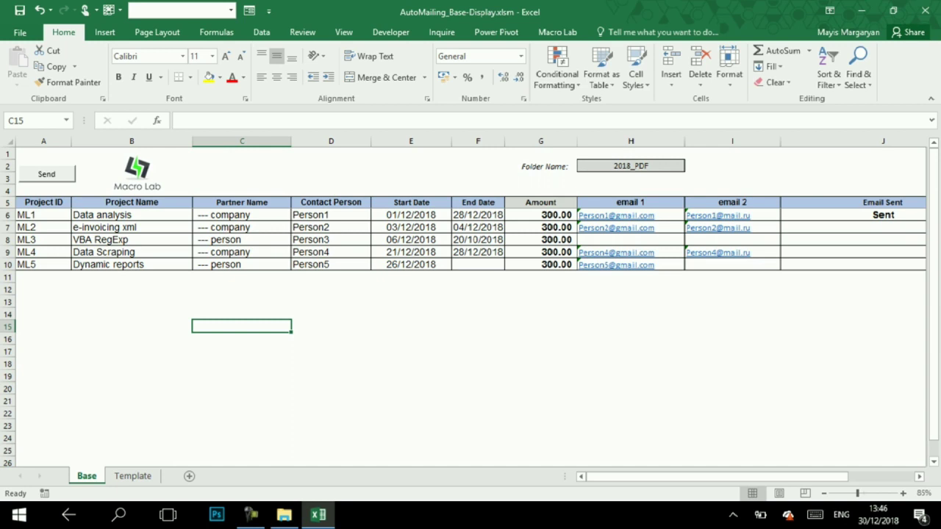
Examine the fields of project ML1 on the Base sheet, from project ID through dates, amount and email addresses to the sent status.
left_click(43, 215)
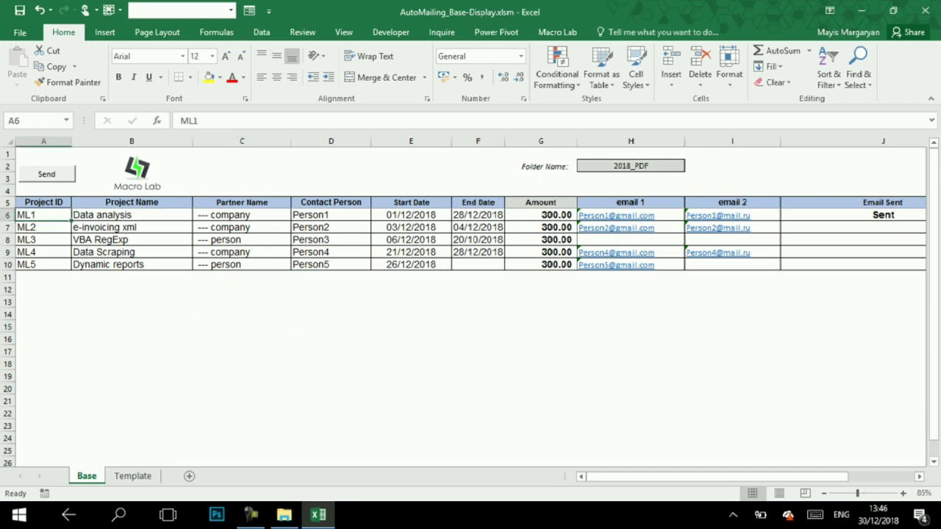
left_click(131, 215)
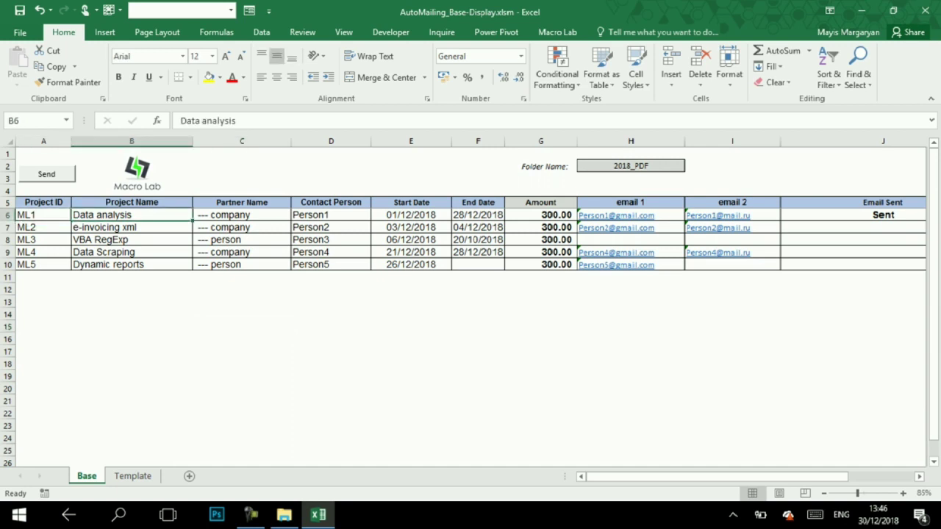
left_click(241, 215)
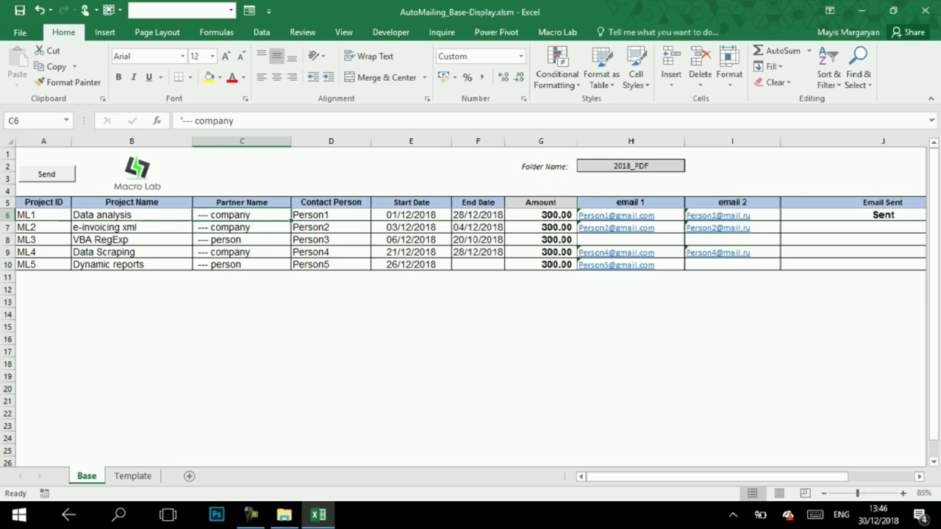
left_click(331, 215)
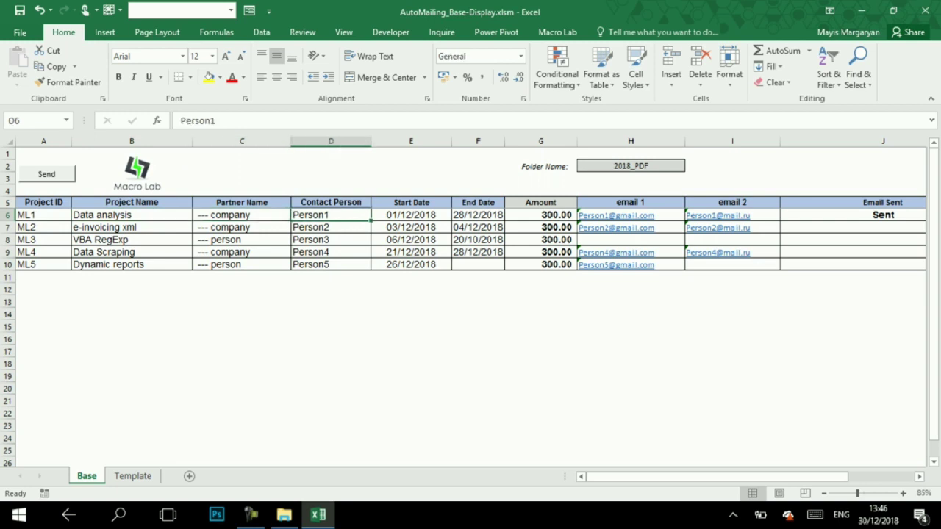
left_click(411, 215)
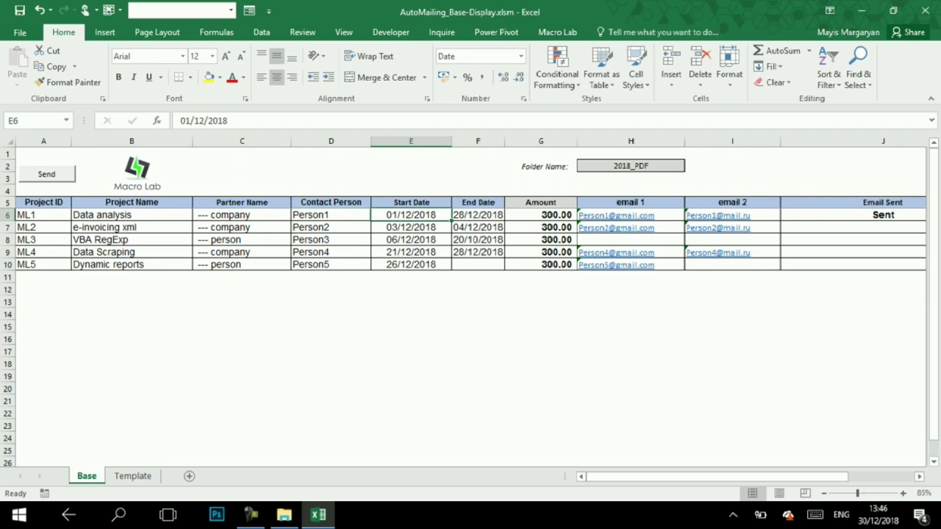
key("Right")
key("Right")
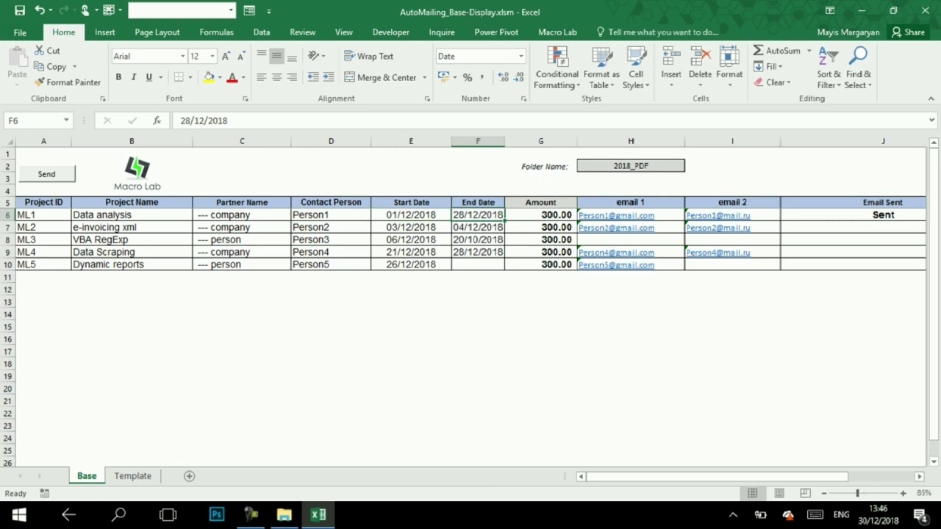
key("Right")
key("Right")
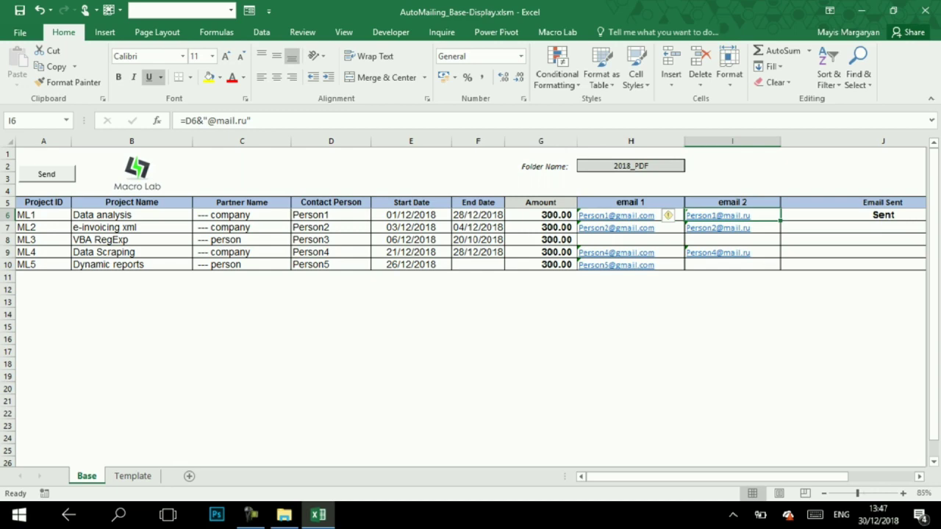
key("Right")
key("Left")
key("Left")
key("Left")
key("Left")
key("Left")
key("Left")
key("Left")
key("Left")
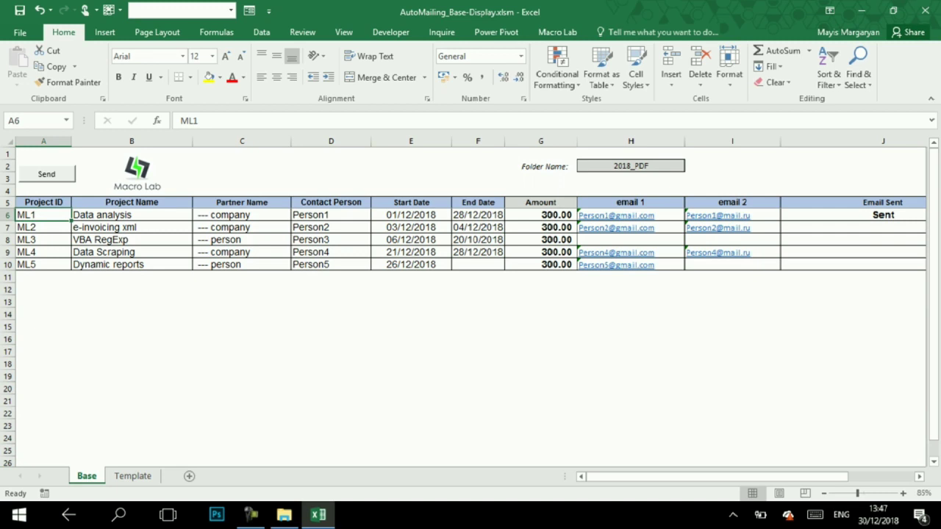
Check the contents of the For Video folder in File Explorer and return to the Excel workbook.
key("alt+Tab")
key("Tab")
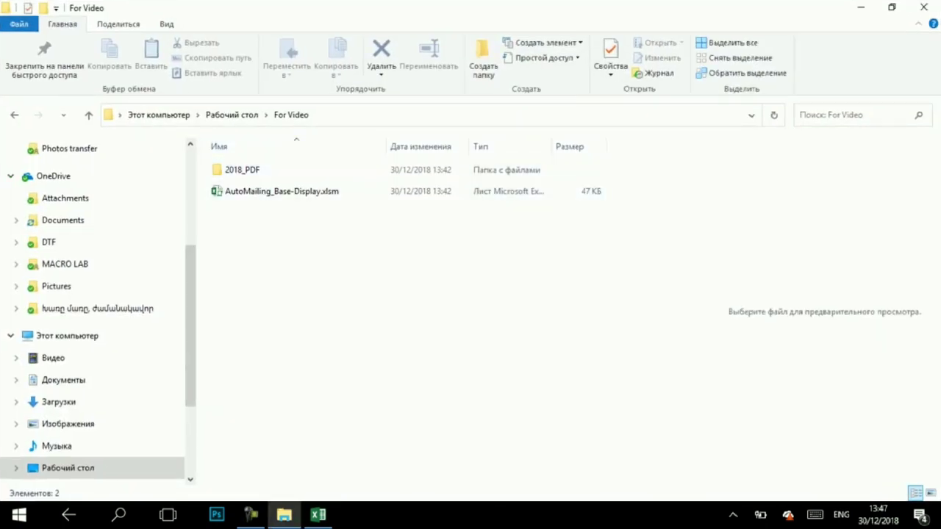
key("alt+Tab")
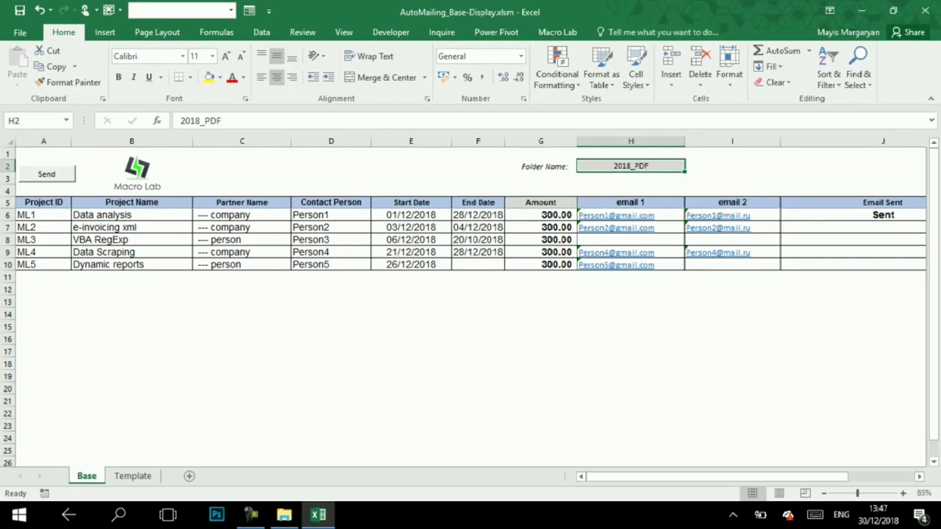
Change the folder name in cell H2 to 2018_PDFA and try to send the invoices.
key("F2")
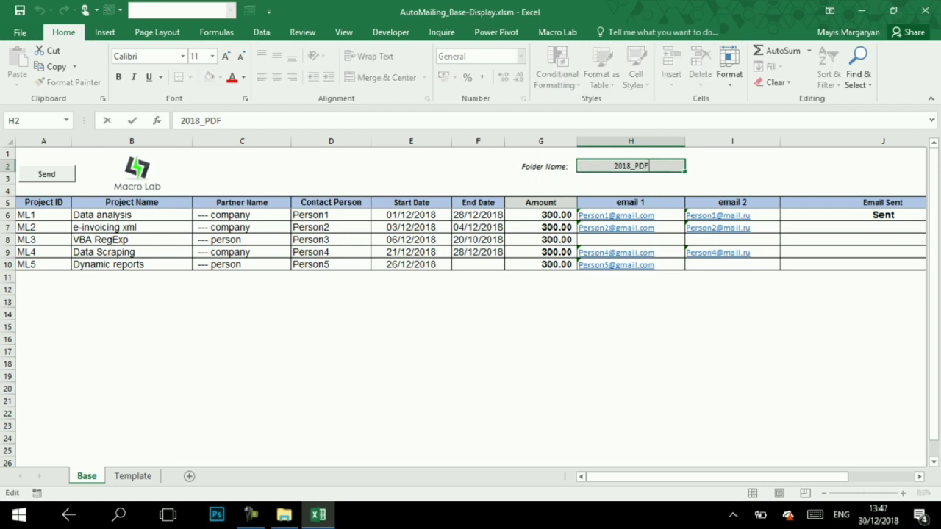
type("A")
key("Return")
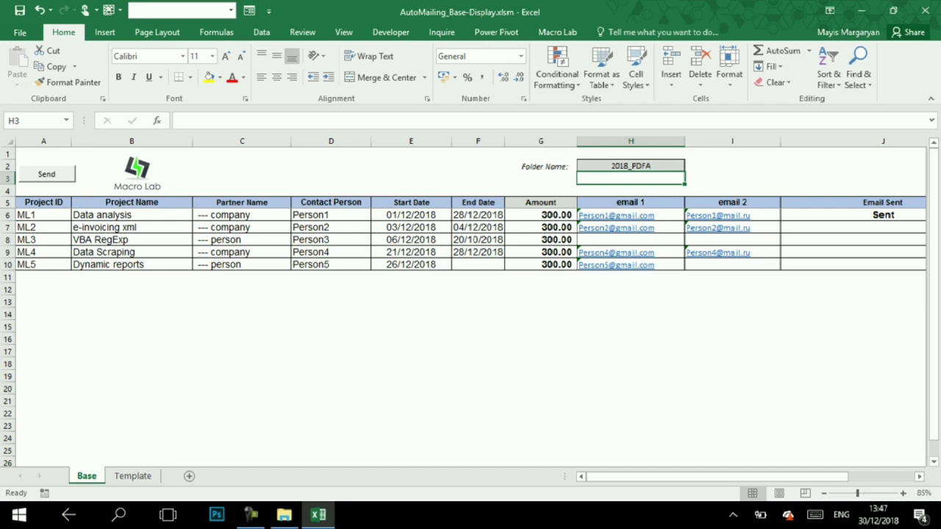
left_click(46, 173)
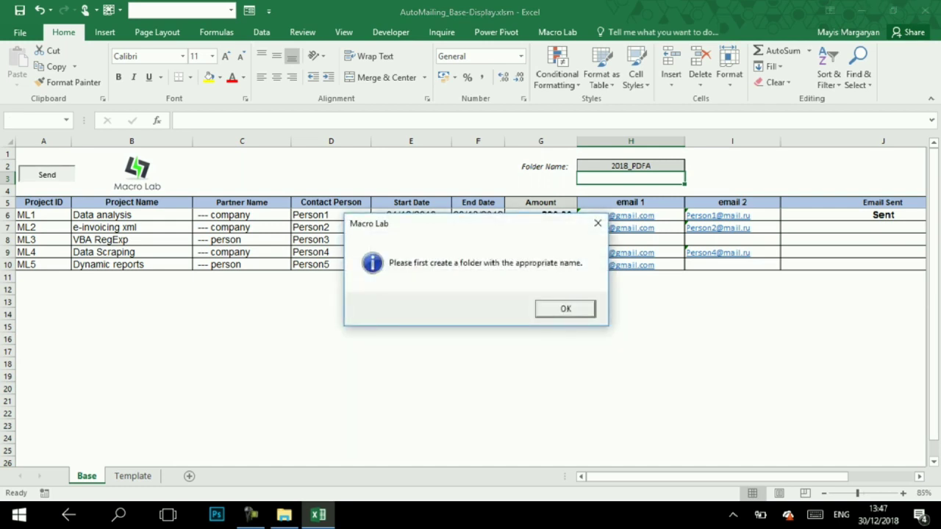
key("Return")
key("Up")
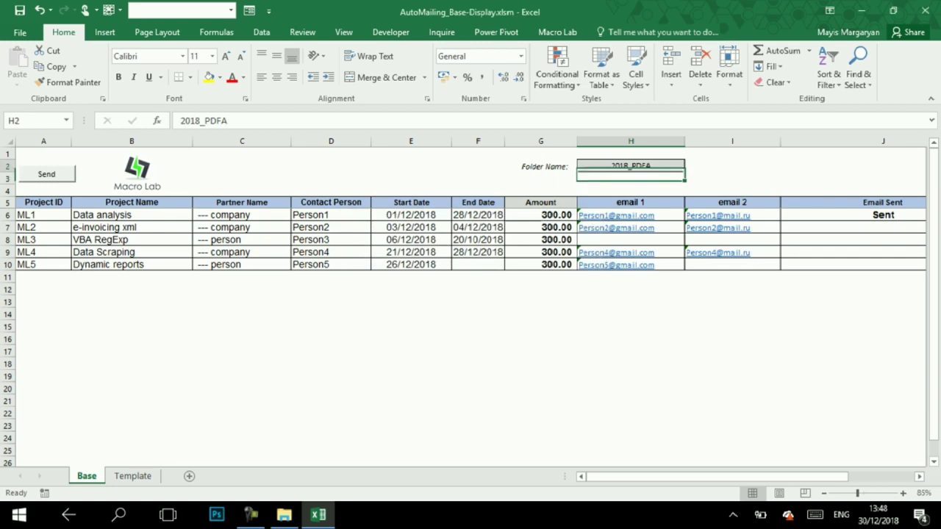
Restore the folder name in cell H2 to 2018_PDF.
key("F2")
key("BackSpace")
key("Return")
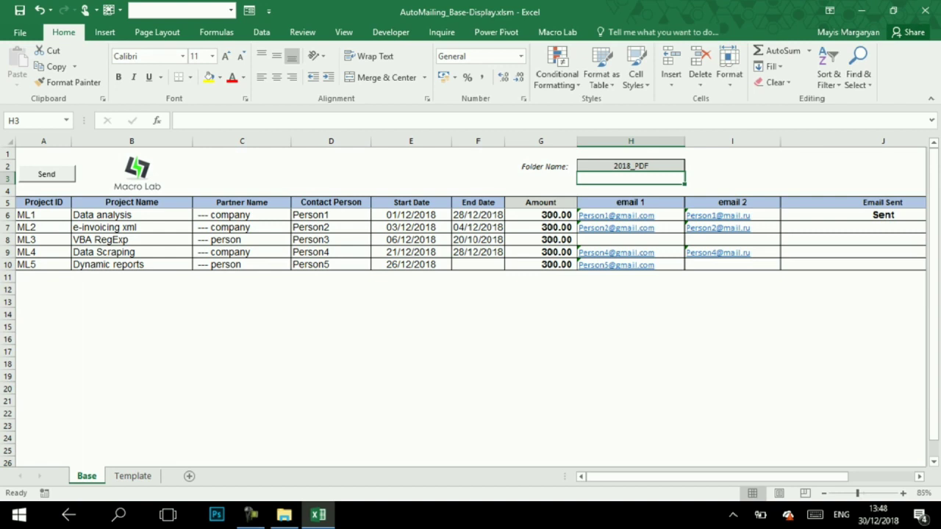
Check the sent status of ML1 and the end date of ML5, and run the Send macro for the project invoices.
left_click(883, 214)
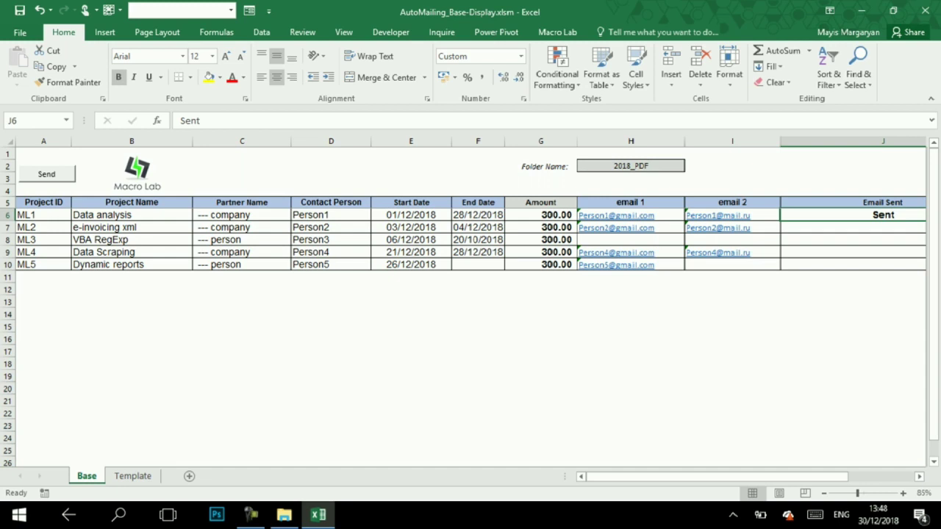
left_click(478, 264)
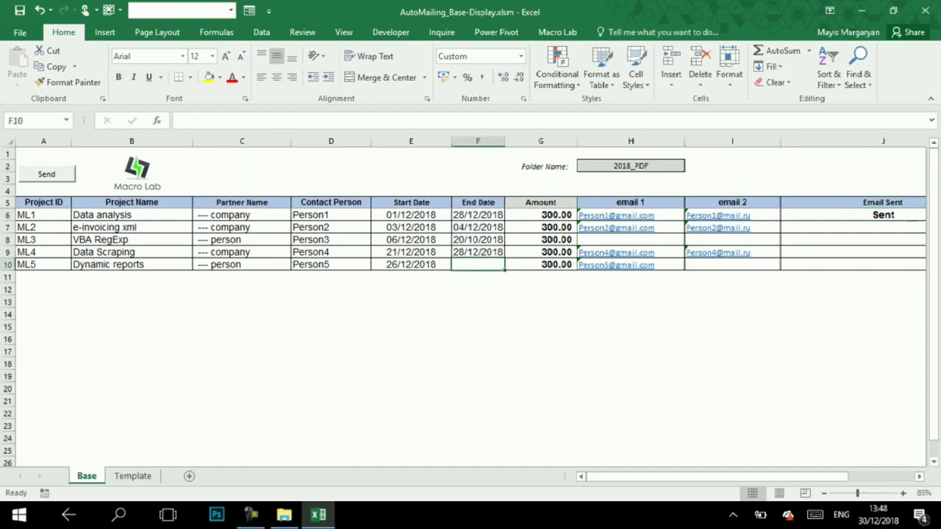
left_click(731, 239)
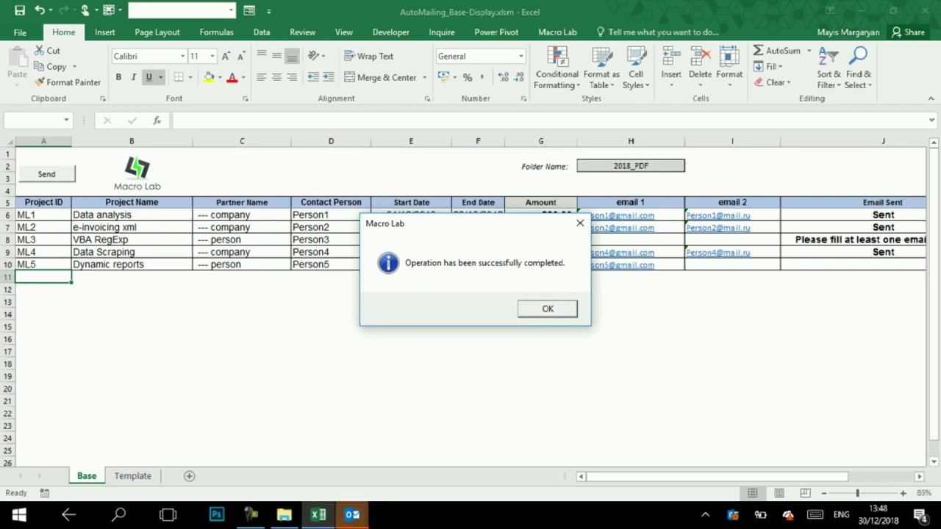
key("Return")
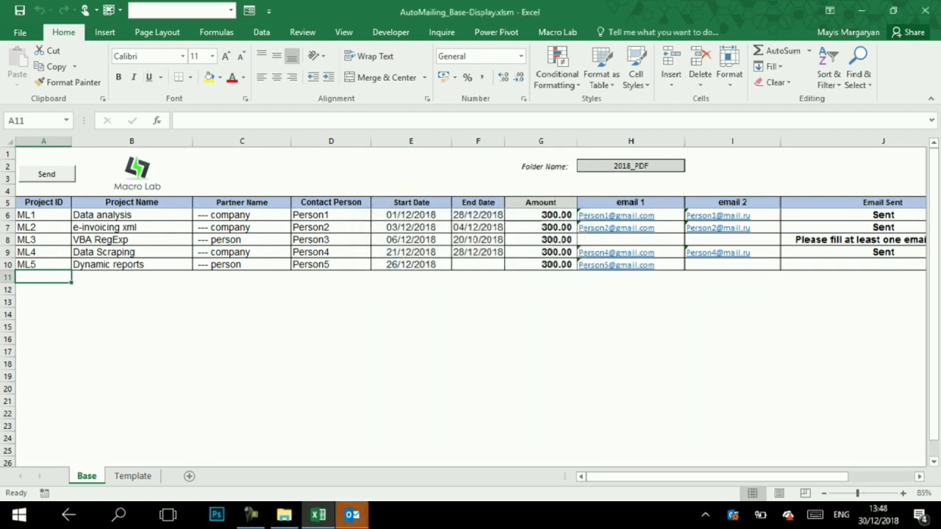
Review the Email Sent results for projects ML2 to ML5 and the end date cell of ML5.
left_click(853, 227)
left_click(853, 240)
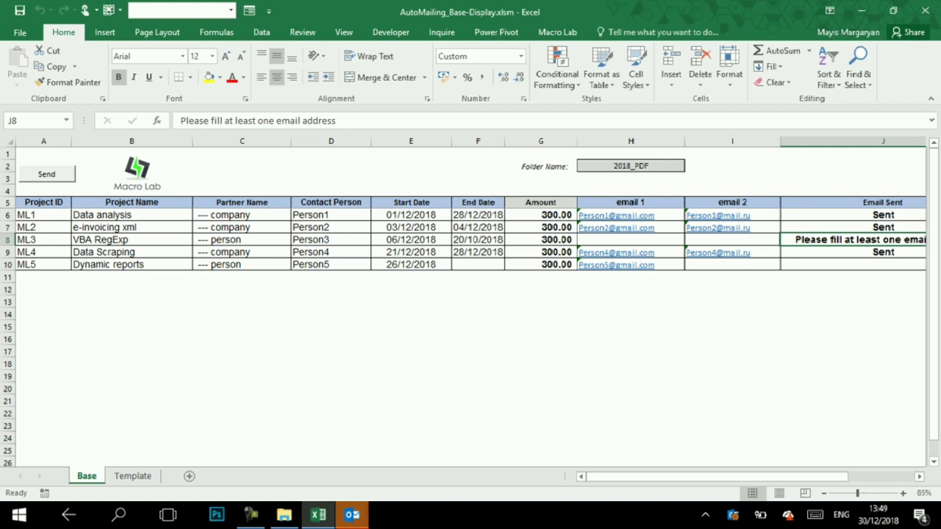
key("Down")
key("Down")
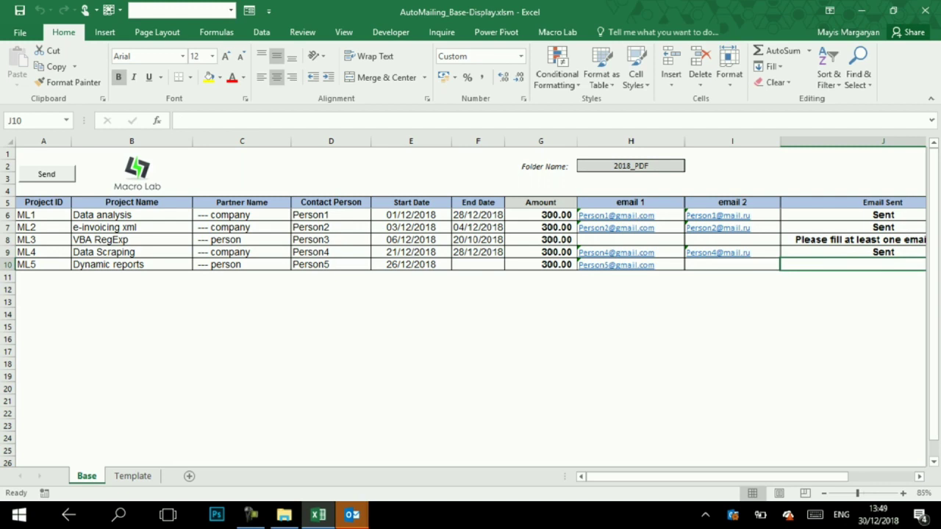
left_click(477, 264)
Switch to Outlook, open the generated invoice email for project ML2 and check its recipients.
mouse_move(352, 515)
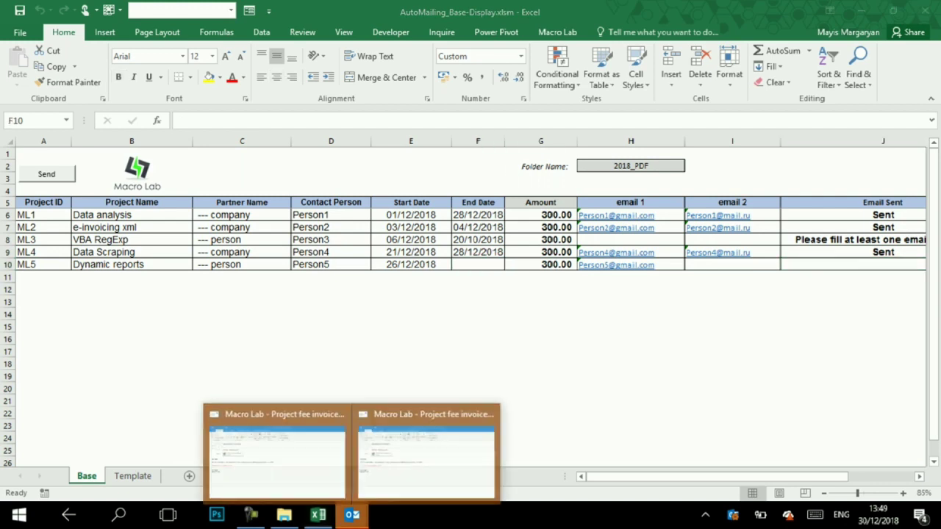
left_click(275, 448)
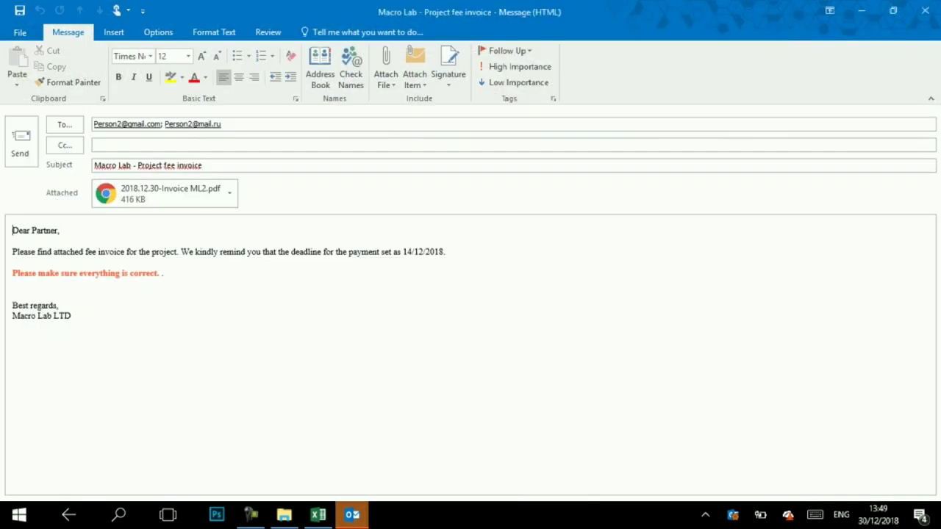
key("shift+Tab")
key("shift+Tab")
key("shift+Tab")
key("shift+Tab")
key("shift+Tab")
key("shift+Tab")
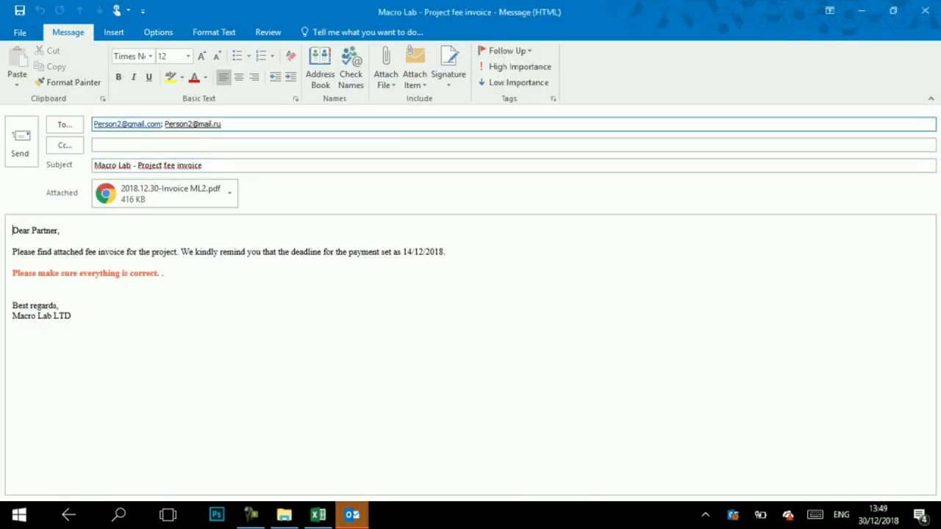
Examine the ML2 email's subject, attached PDF invoice and message text with the payment deadline.
key("Tab")
key("Tab")
key("Tab")
key("shift+Tab")
key("shift+Tab")
key("Tab")
key("shift+Tab")
key("Tab")
key("Tab")
key("Tab")
key("Tab")
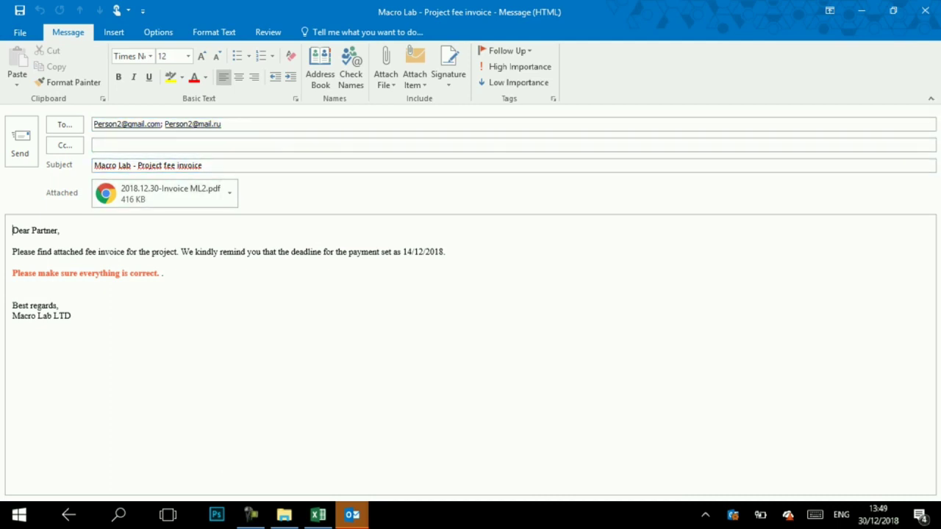
key("shift+Tab")
key("Tab")
key("shift+Tab")
key("Tab")
key("shift+Tab")
key("Tab")
Close the generated invoice emails without saving their changes.
left_click(353, 515)
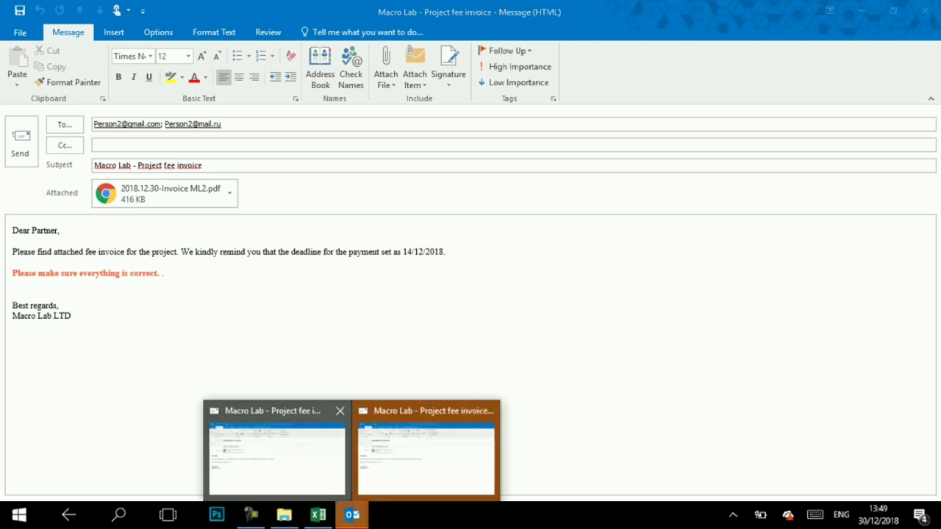
left_click(489, 411)
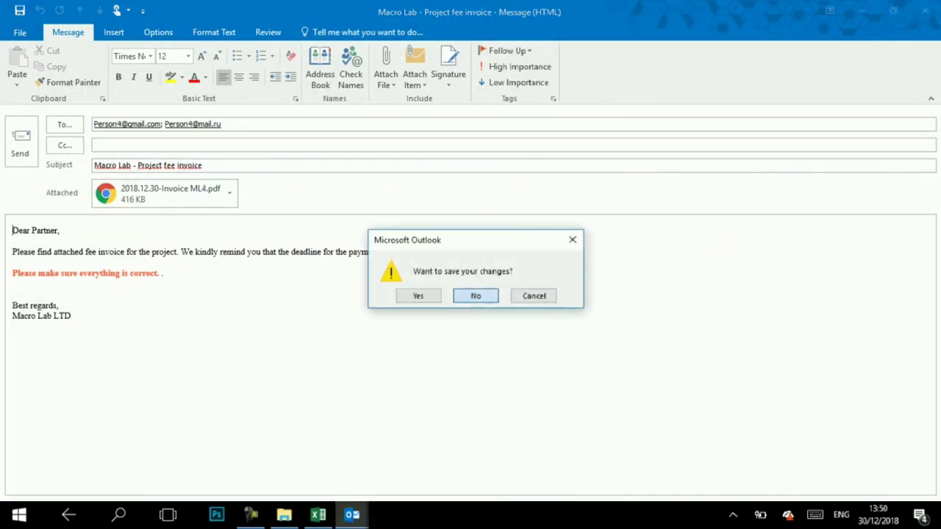
left_click(475, 296)
Switch to File Explorer, open the 2018_PDF folder and view 2018.12.30-Invoice ML4.pdf.
key("alt+Tab")
key("Tab")
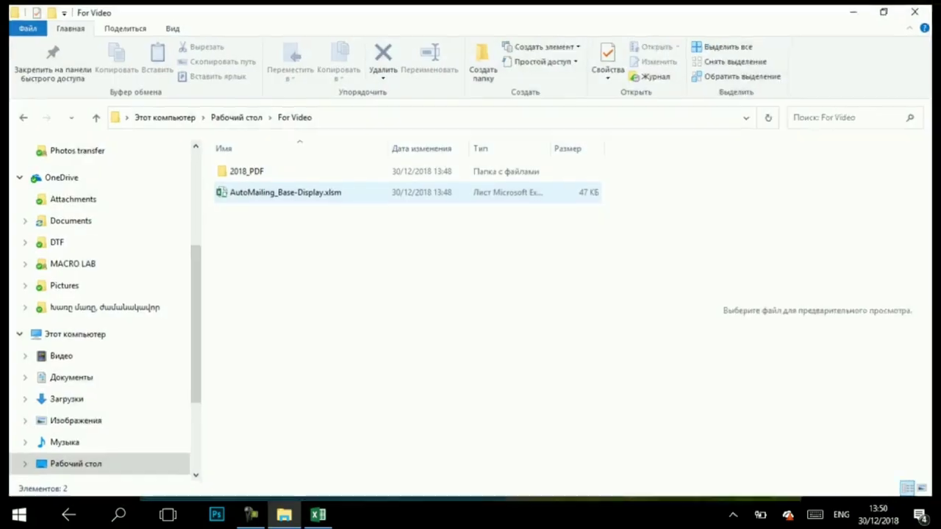
key("Return")
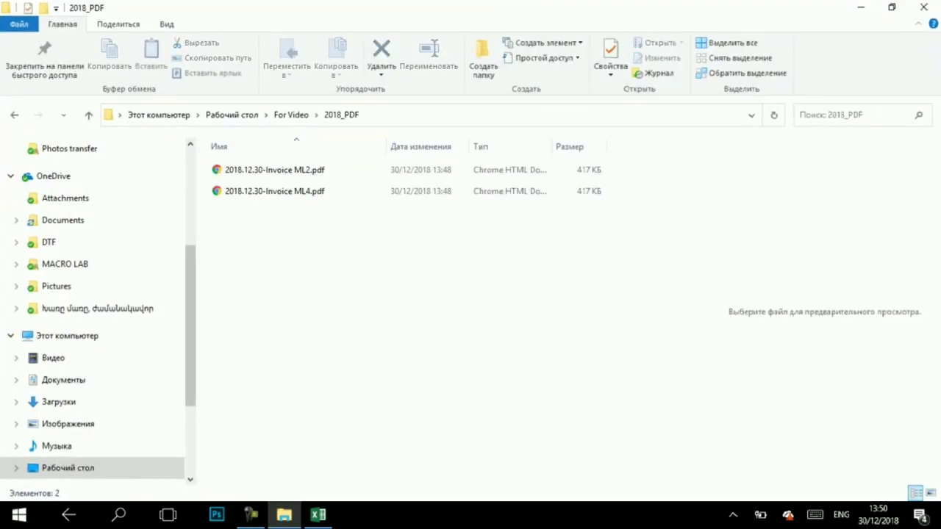
left_click(274, 191)
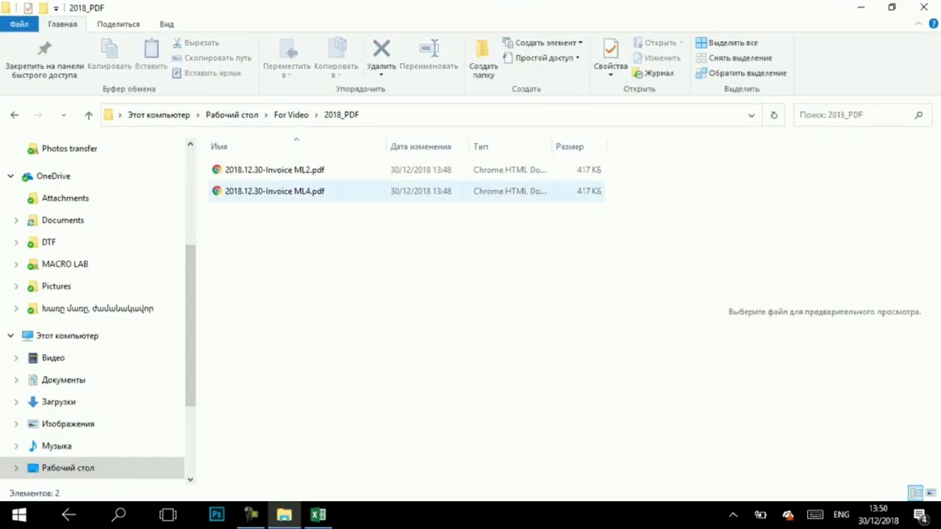
left_click(275, 193)
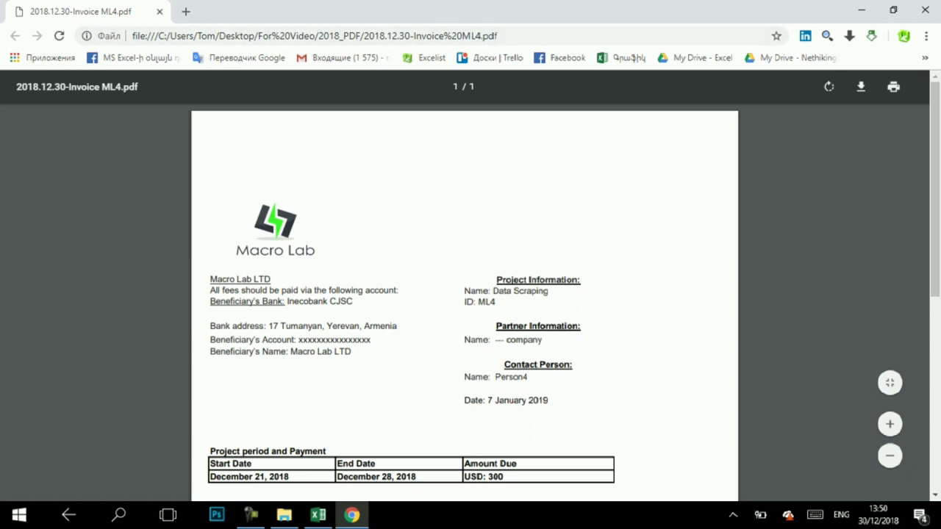
Examine the ML4 invoice PDF, including the partner name, contact person, date, and project period and payment table.
scroll(465, 294, "down", 1)
scroll(465, 294, "up", 1)
scroll(465, 294, "down", 2)
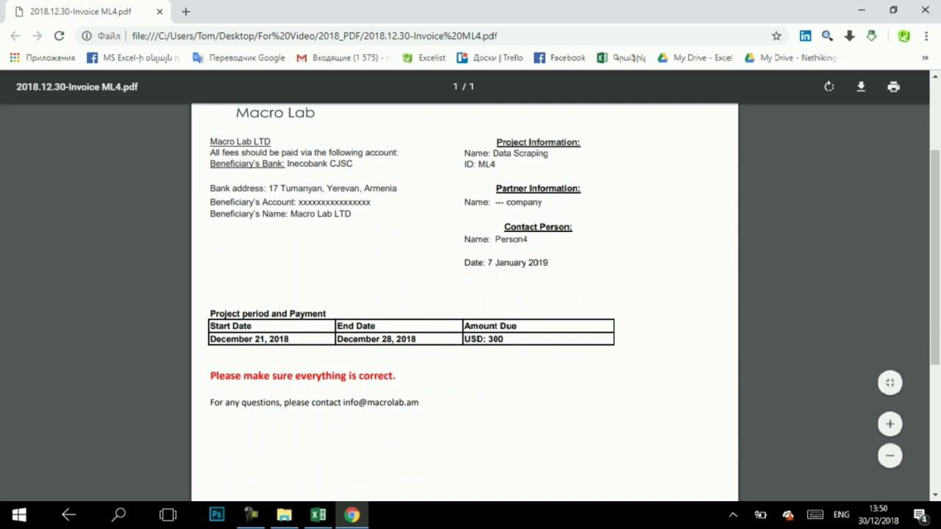
scroll(465, 295, "up", 1)
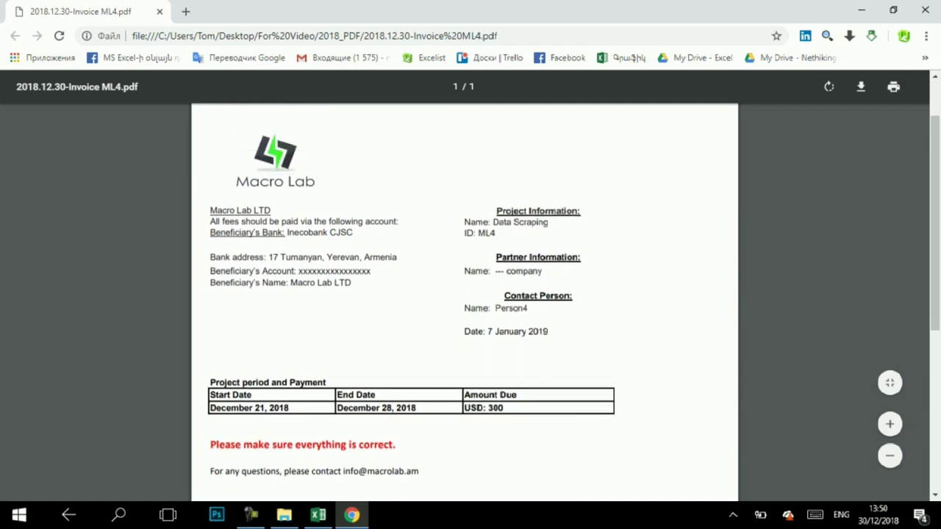
left_click_drag(491, 271, 543, 272)
left_click_drag(495, 308, 528, 308)
left_click_drag(465, 332, 549, 331)
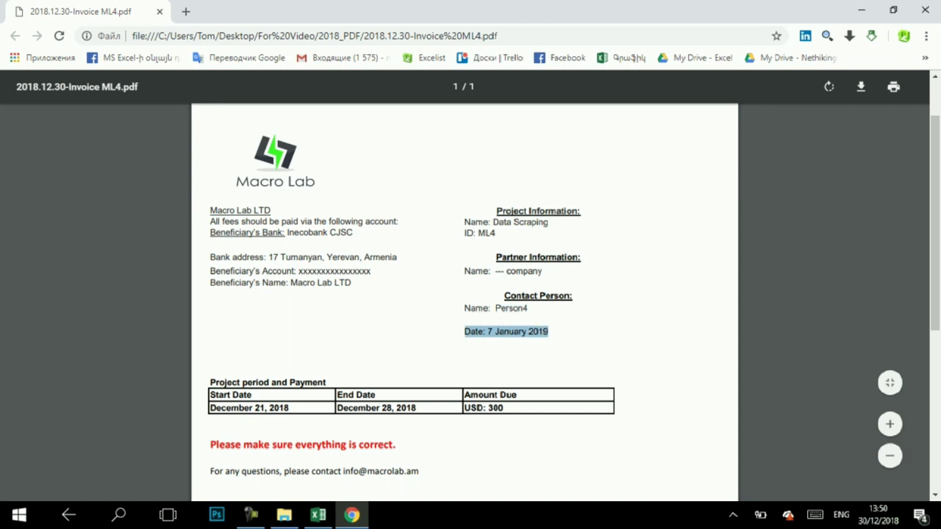
scroll(465, 295, "down", 3)
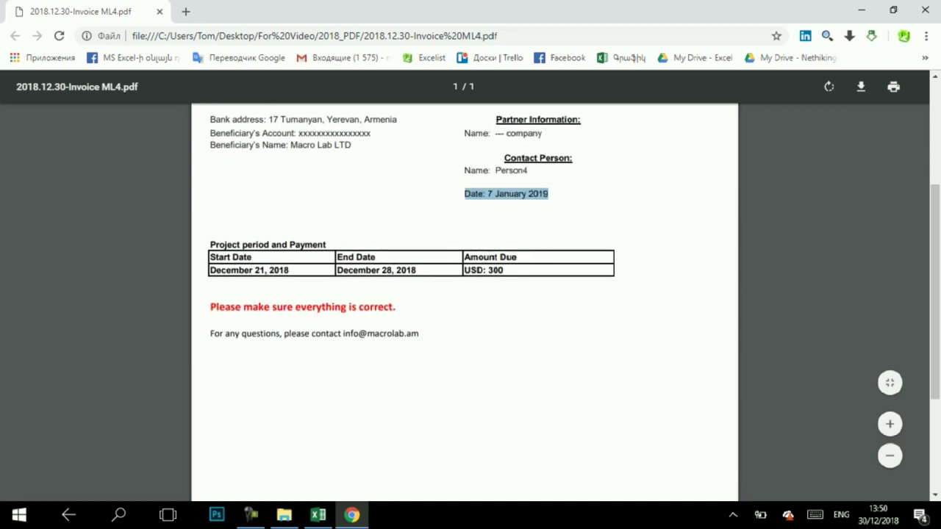
scroll(465, 294, "up", 5)
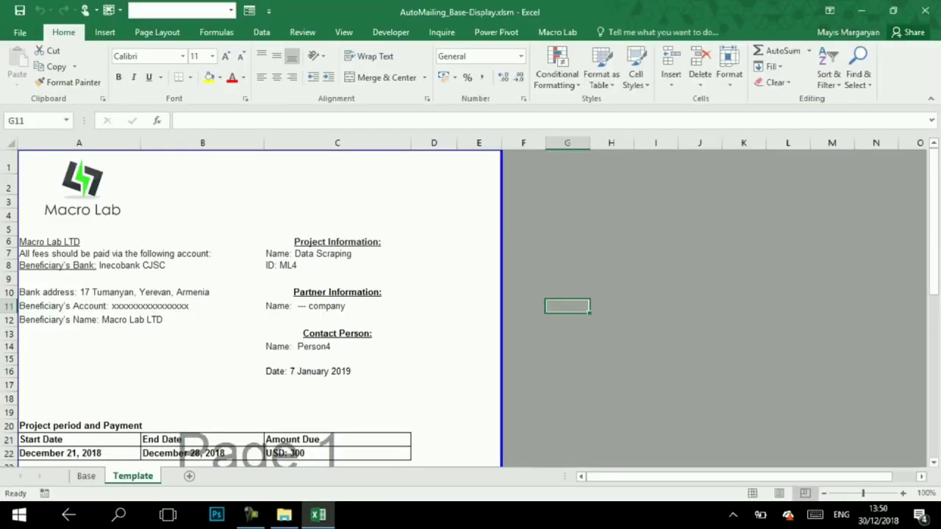
Switch to Excel, review the invoice layout on the Template sheet and collapse the ribbon to show more rows.
scroll(470, 309, "down", 2)
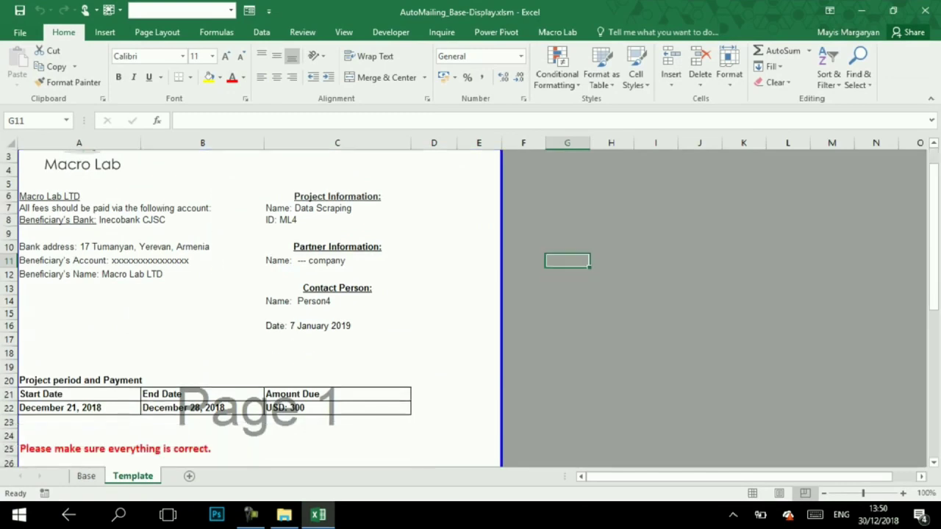
scroll(470, 309, "up", 2)
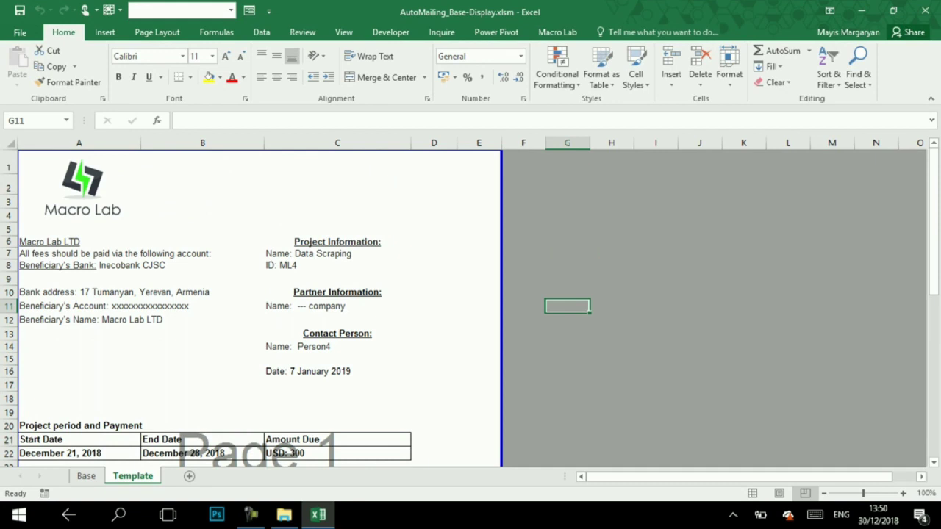
key("ctrl+F1")
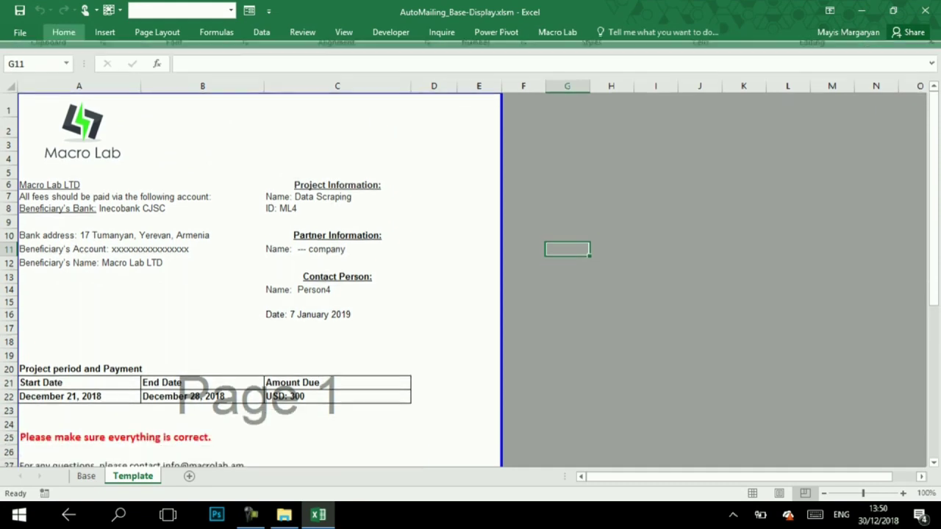